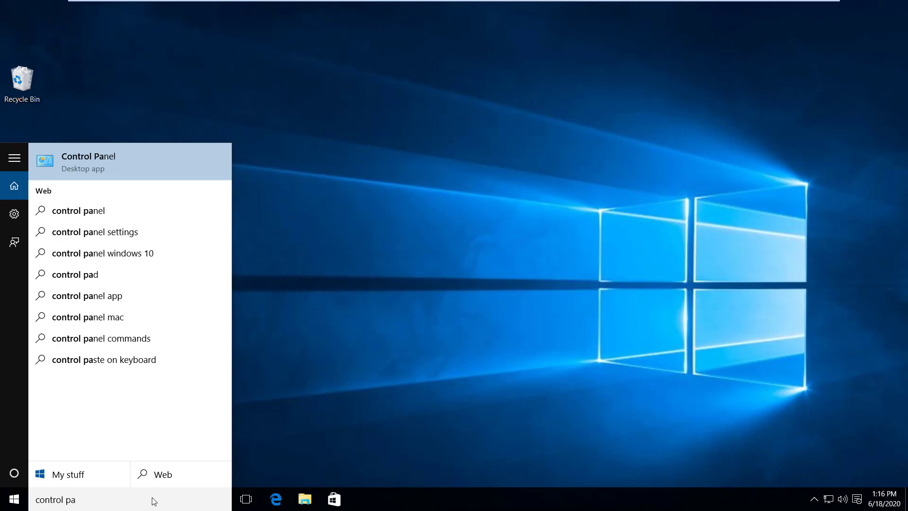
# Open Control Panel and switch its view to Category and back to Large icons.
pyautogui.write('el')
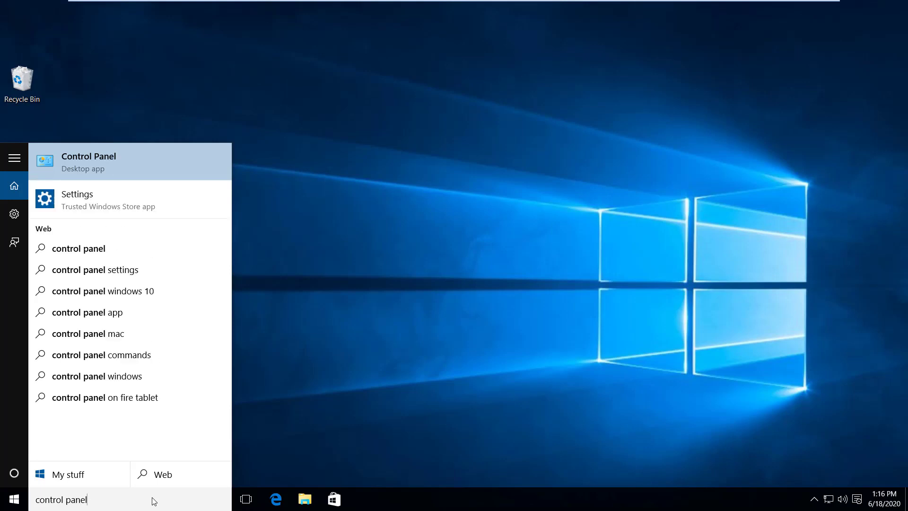
pyautogui.click(93, 161)
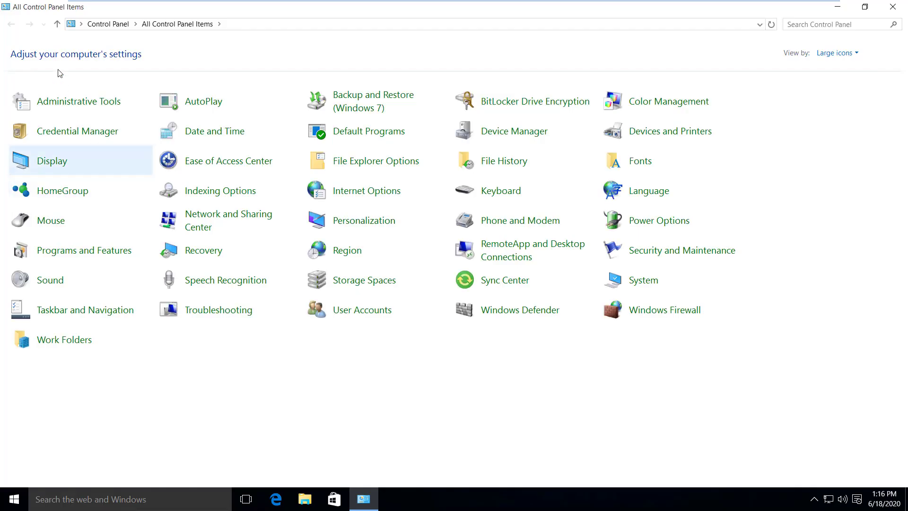
pyautogui.click(844, 57)
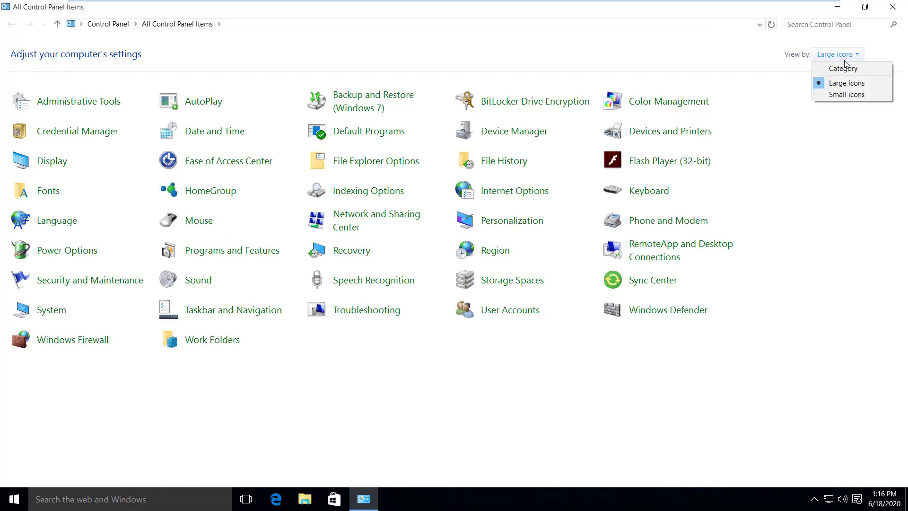
pyautogui.click(825, 68)
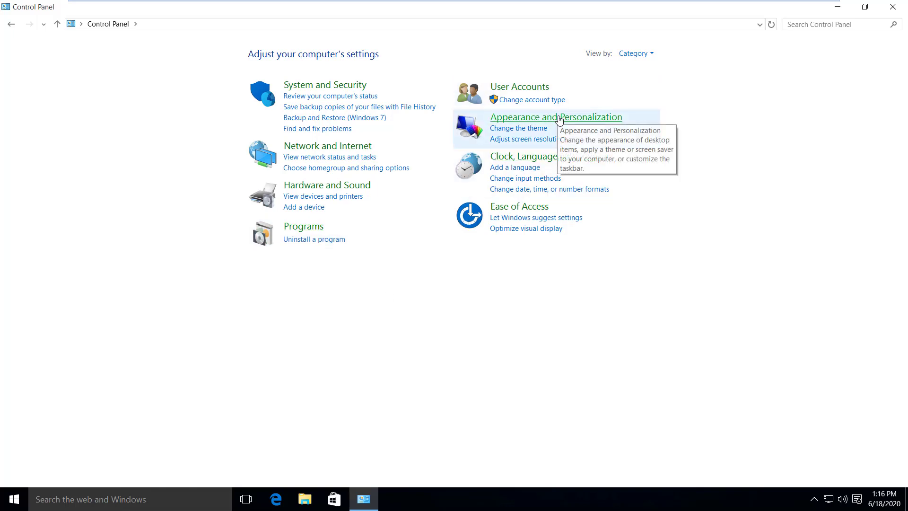
pyautogui.click(649, 56)
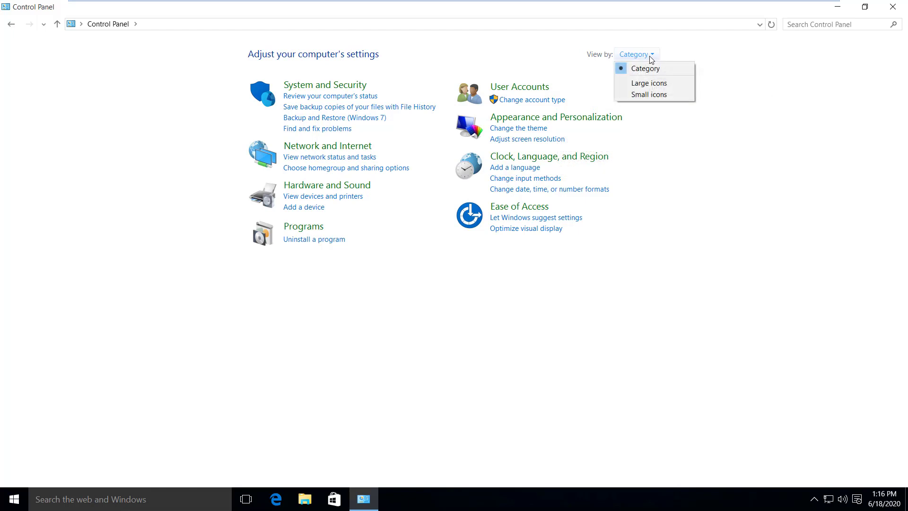
pyautogui.click(644, 87)
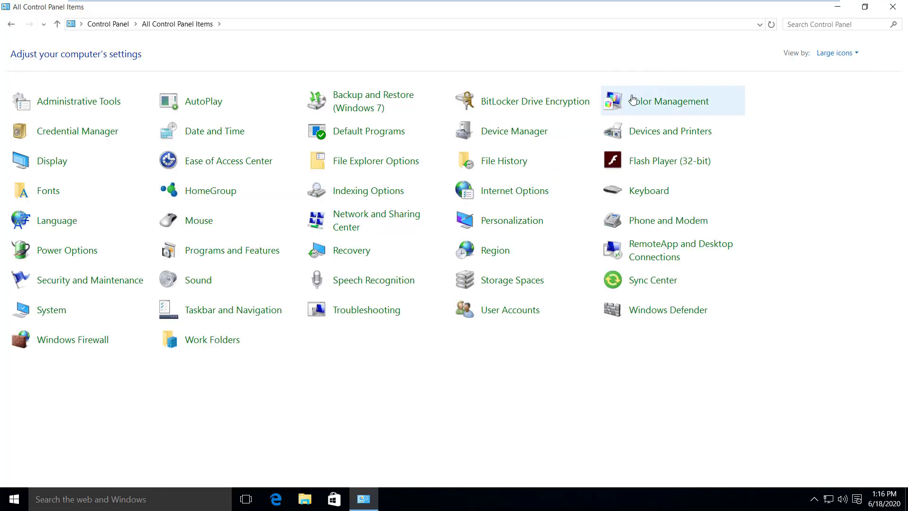
# Open Computer Management from Administrative Tools and display Disk Management.
pyautogui.click(68, 109)
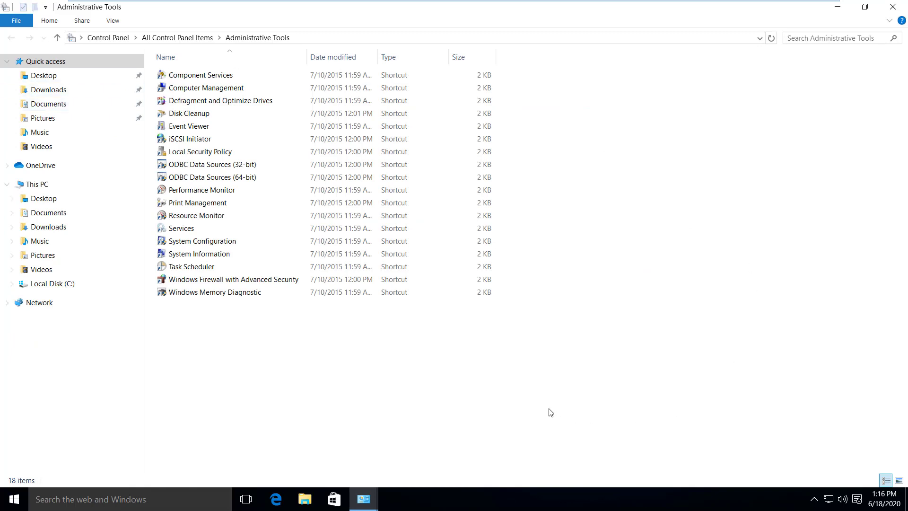
pyautogui.doubleClick(203, 89)
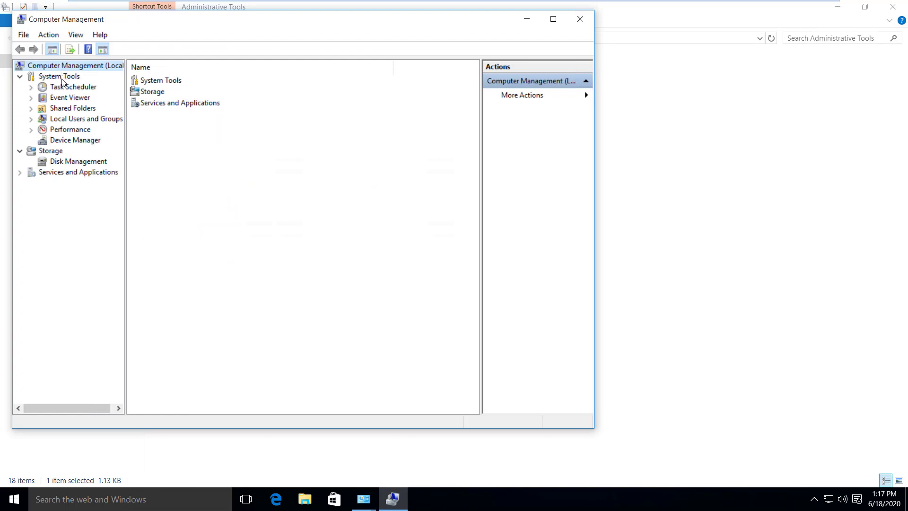
pyautogui.click(69, 162)
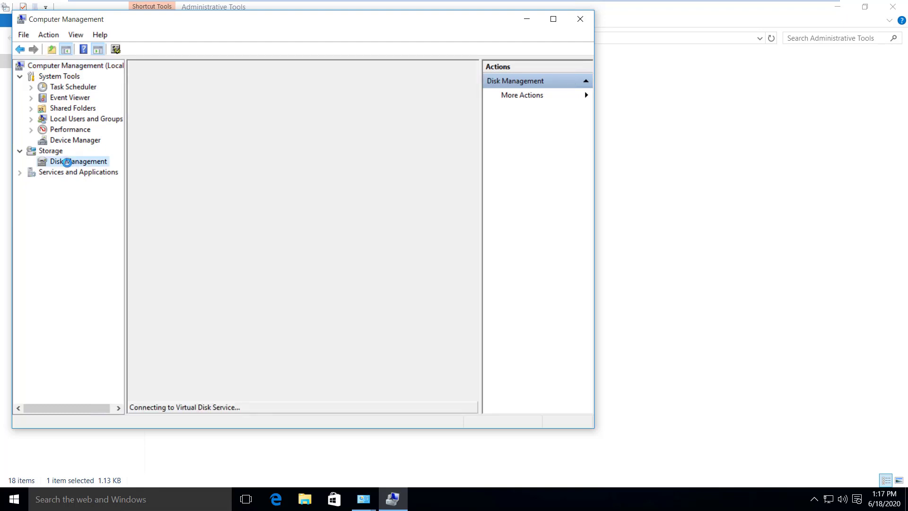
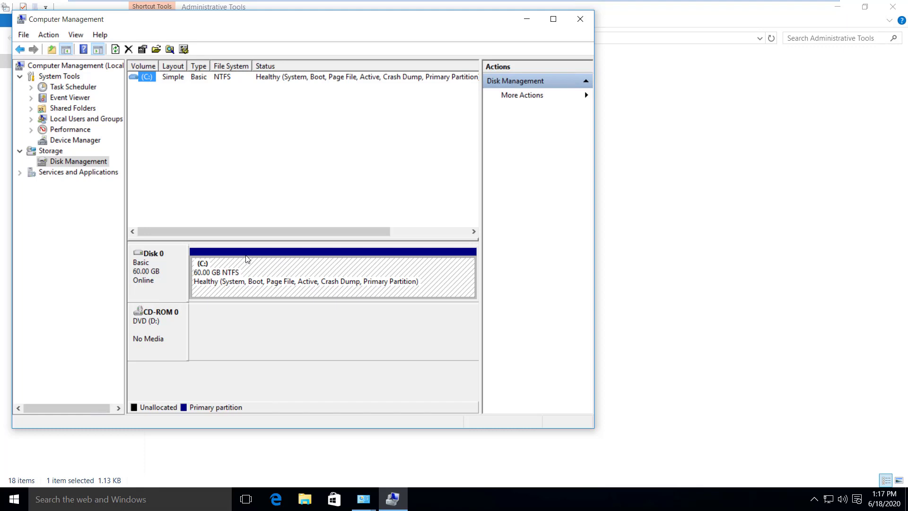
# View the general properties of the C: volume, and close Computer Management and Administrative Tools.
pyautogui.rightClick(272, 256)
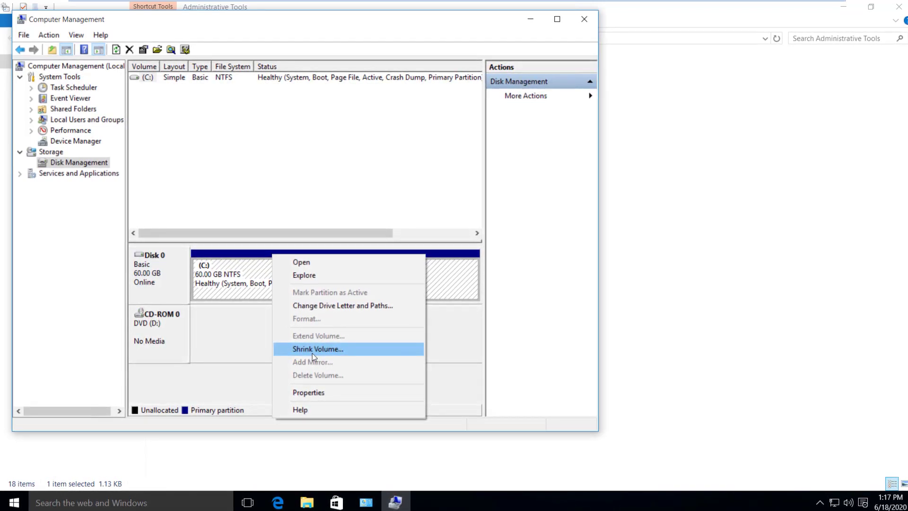
pyautogui.click(316, 393)
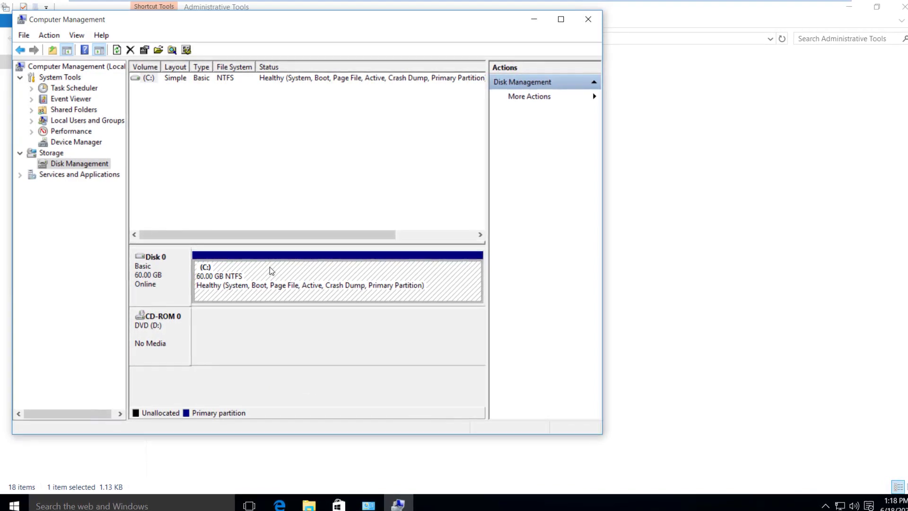
pyautogui.doubleClick(348, 300)
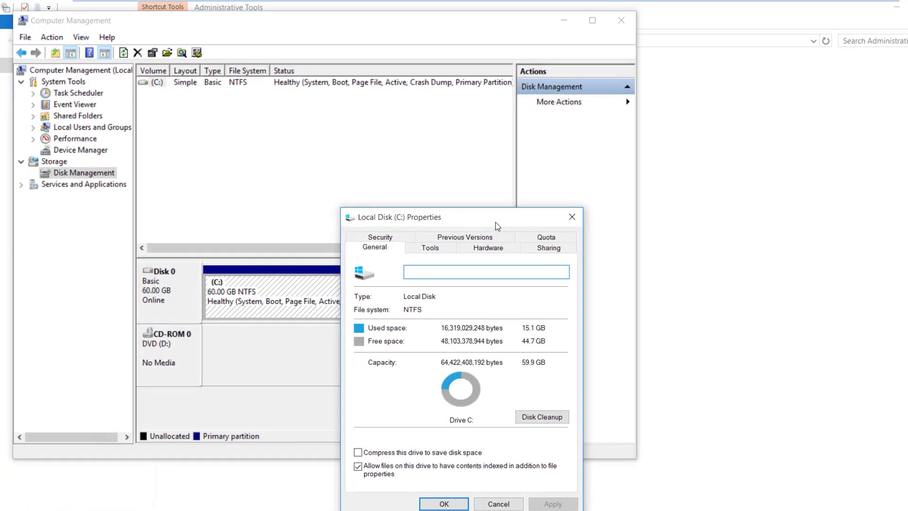
pyautogui.moveTo(499, 217); pyautogui.dragTo(475, 170)
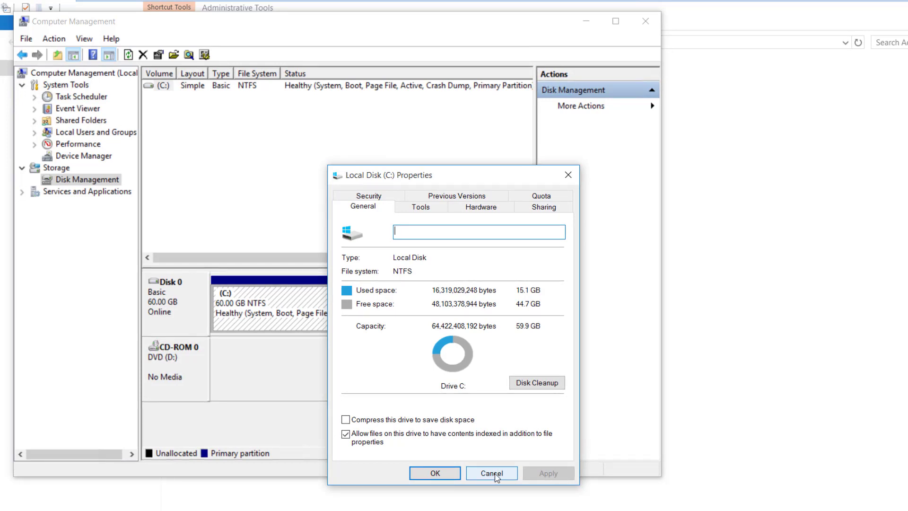
pyautogui.click(491, 473)
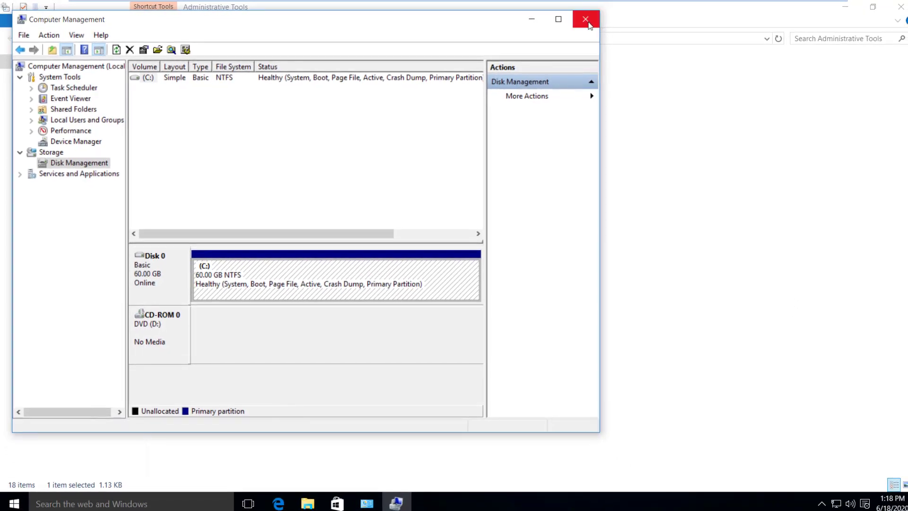
pyautogui.click(586, 20)
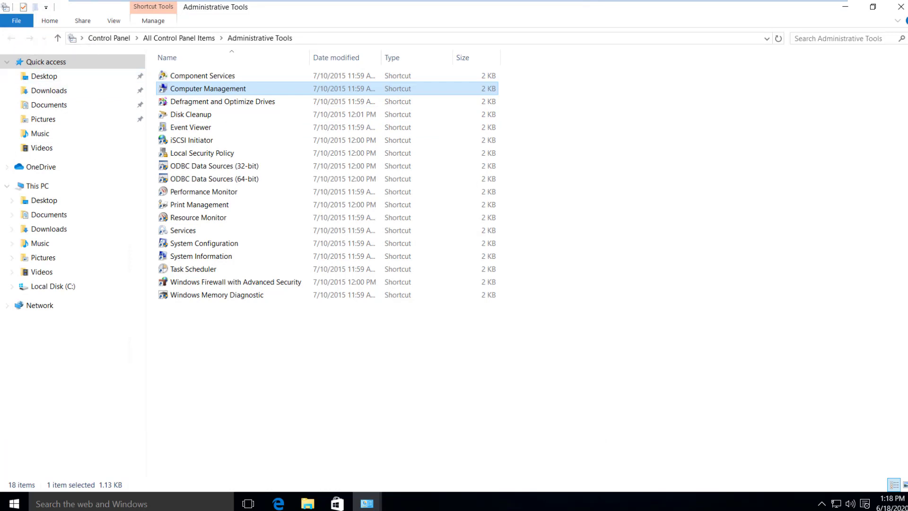
pyautogui.click(901, 6)
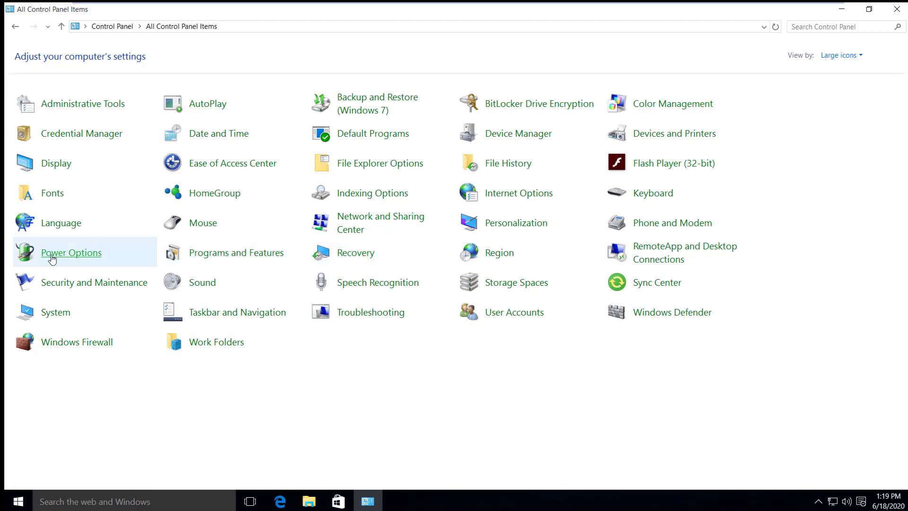
# Open Device Manager from the System page and scan for hardware changes on Audio inputs and outputs.
pyautogui.click(50, 316)
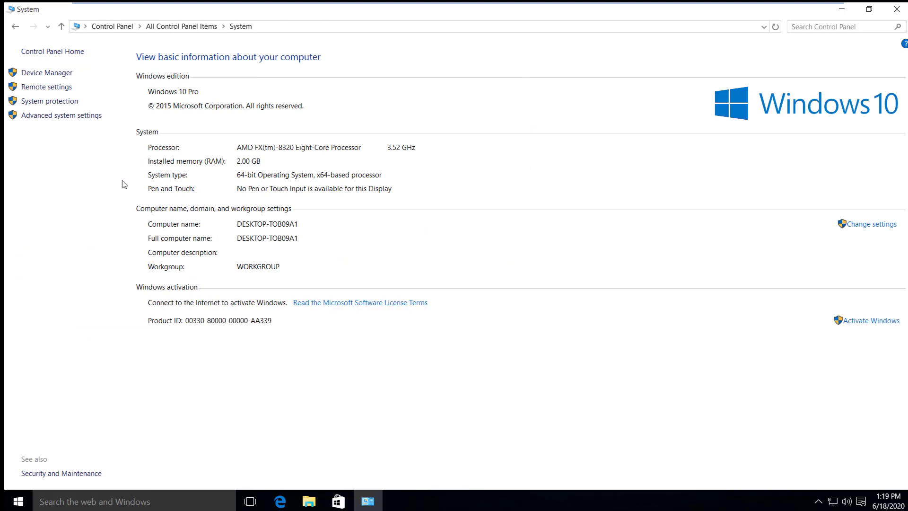
pyautogui.click(46, 73)
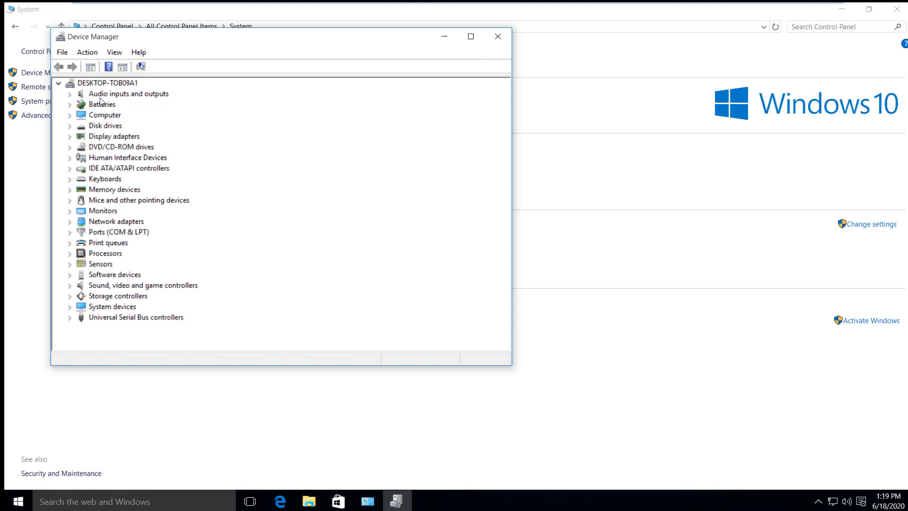
pyautogui.rightClick(146, 93)
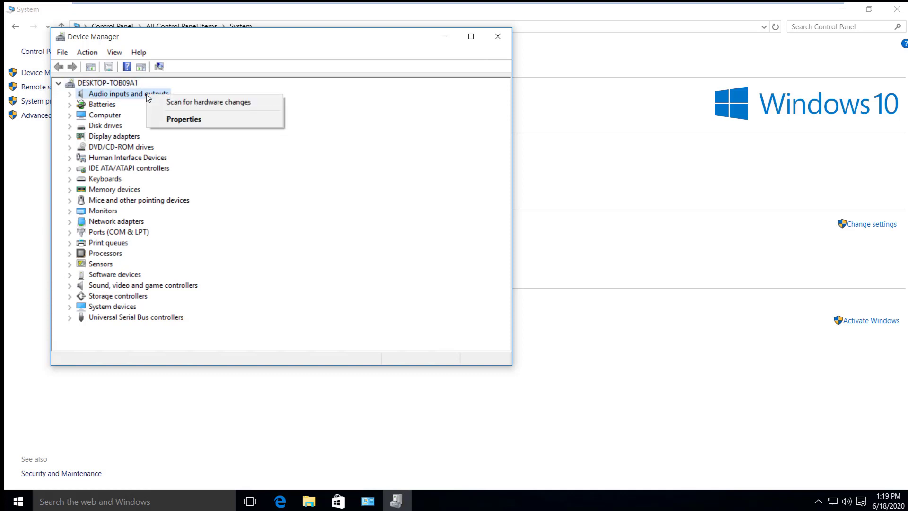
pyautogui.click(188, 105)
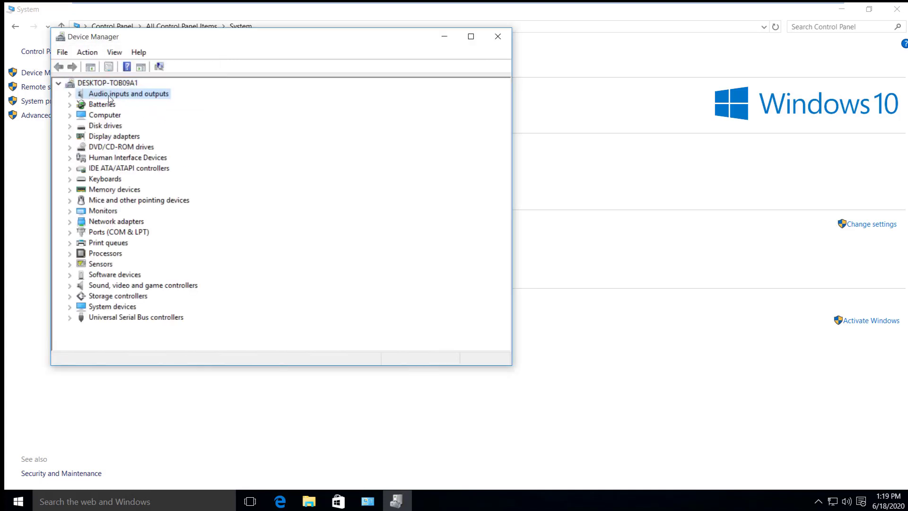
# Expand Audio inputs and outputs, request disabling the Microphone (High Definition Audio Device), and decline the confirmation.
pyautogui.click(70, 95)
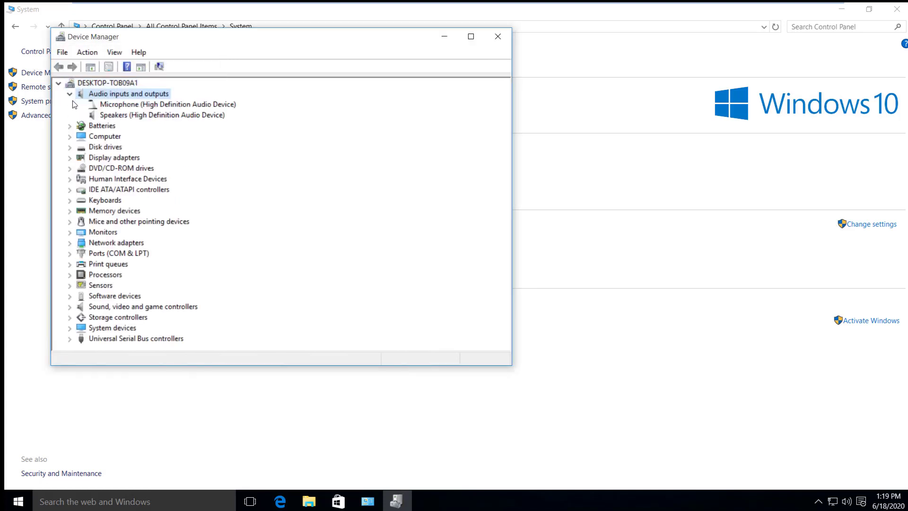
pyautogui.rightClick(111, 98)
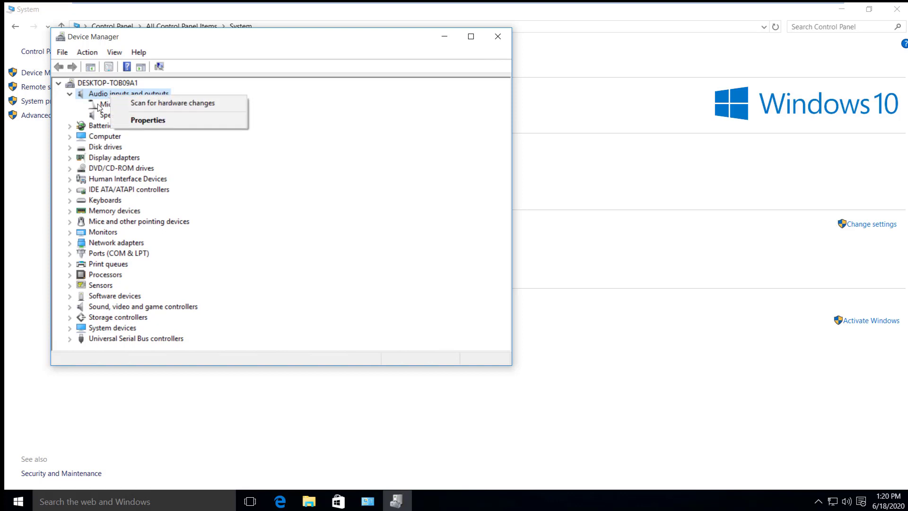
pyautogui.click(99, 104)
pyautogui.rightClick(110, 105)
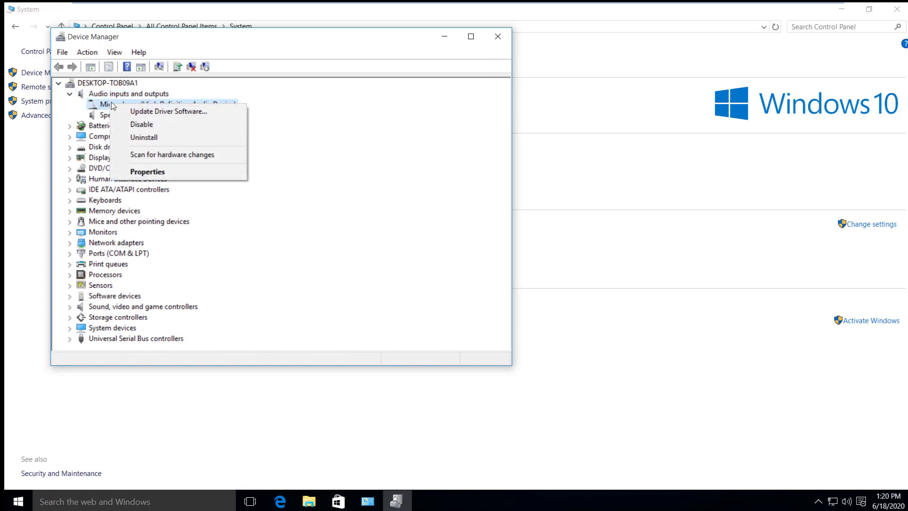
pyautogui.click(142, 125)
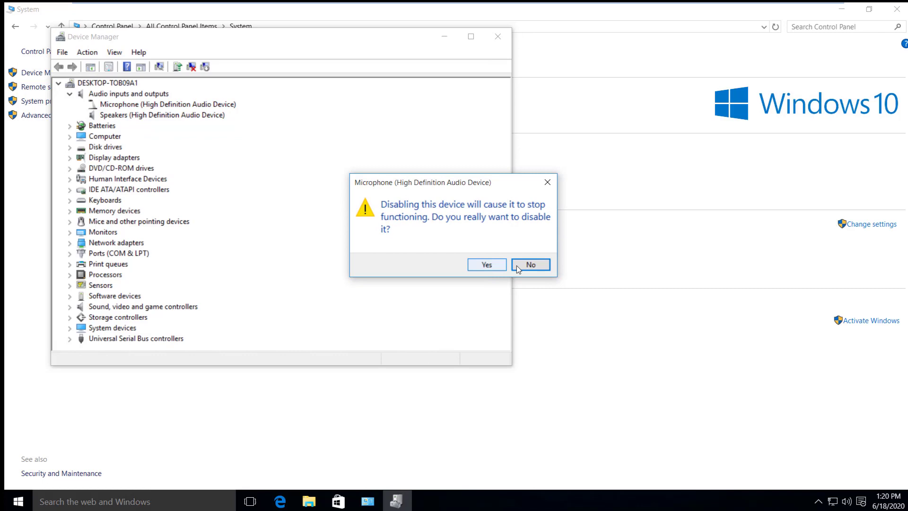
pyautogui.click(530, 265)
# View the driver update options for the Microphone (High Definition Audio Device) without applying any, and close Device Manager.
pyautogui.rightClick(141, 107)
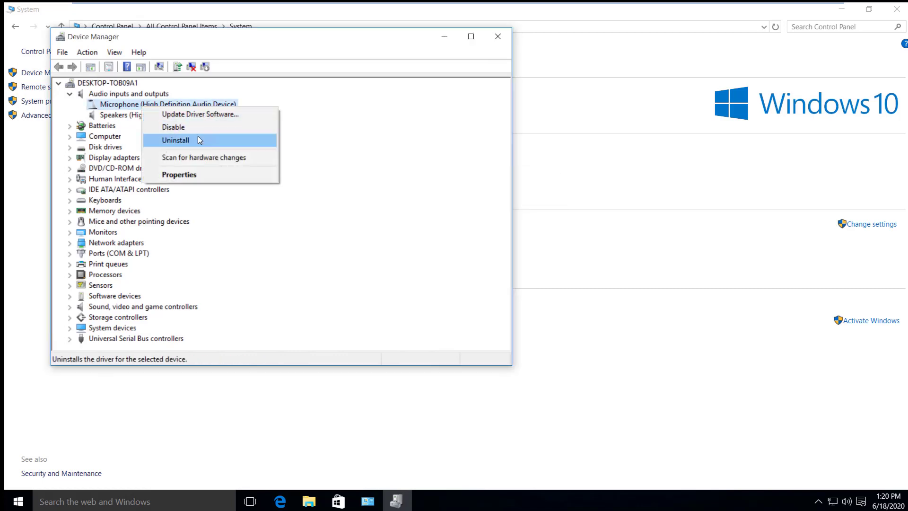
pyautogui.click(184, 115)
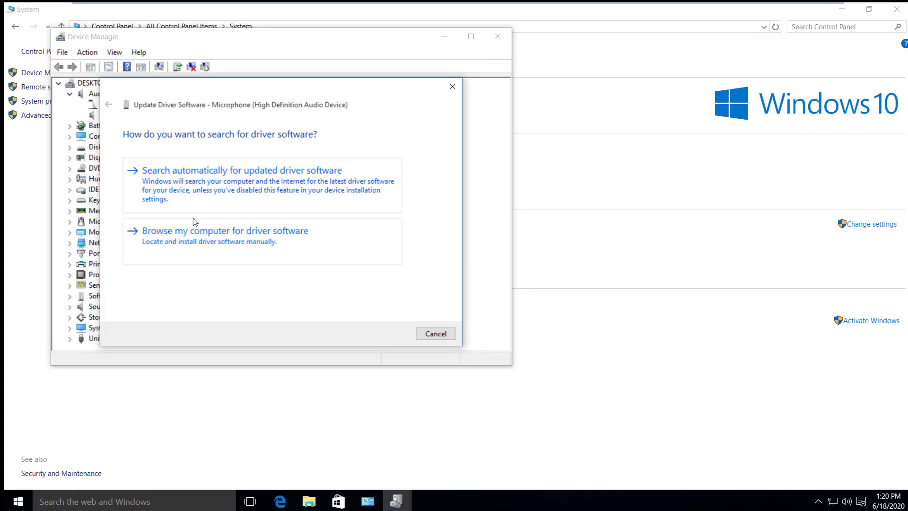
pyautogui.click(438, 335)
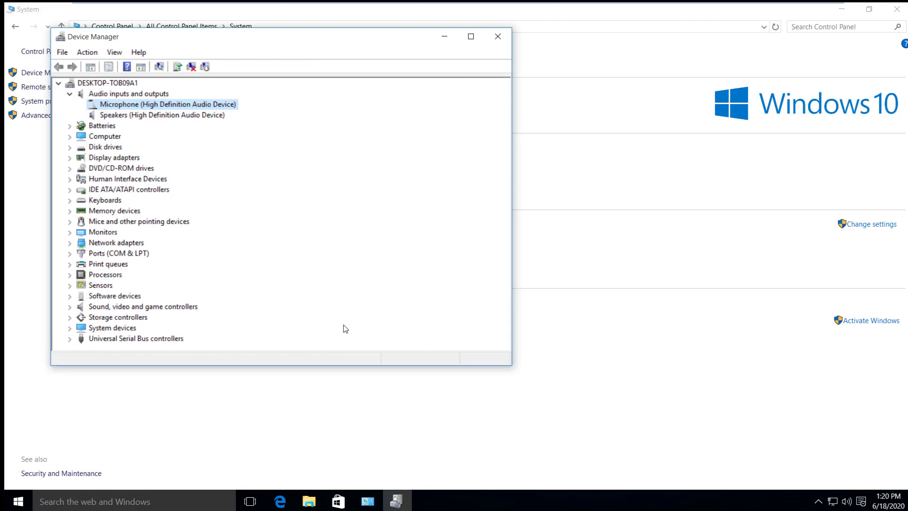
pyautogui.click(497, 42)
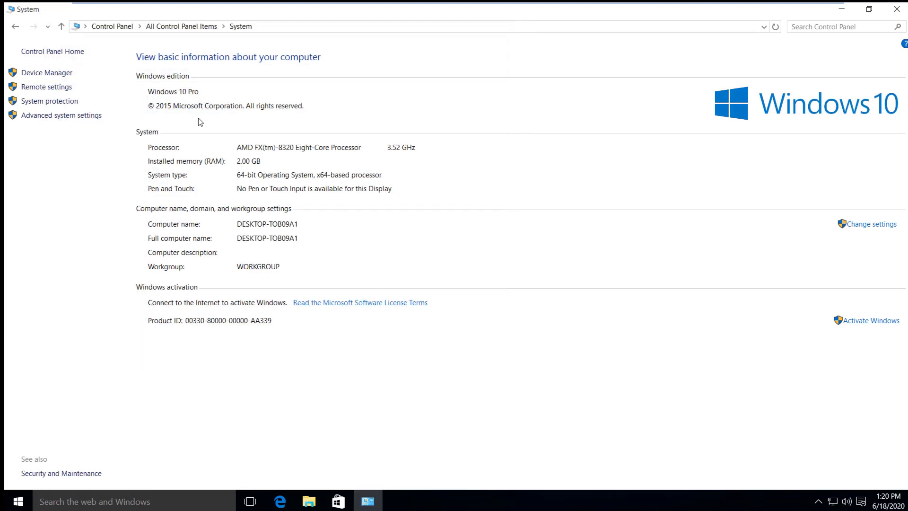
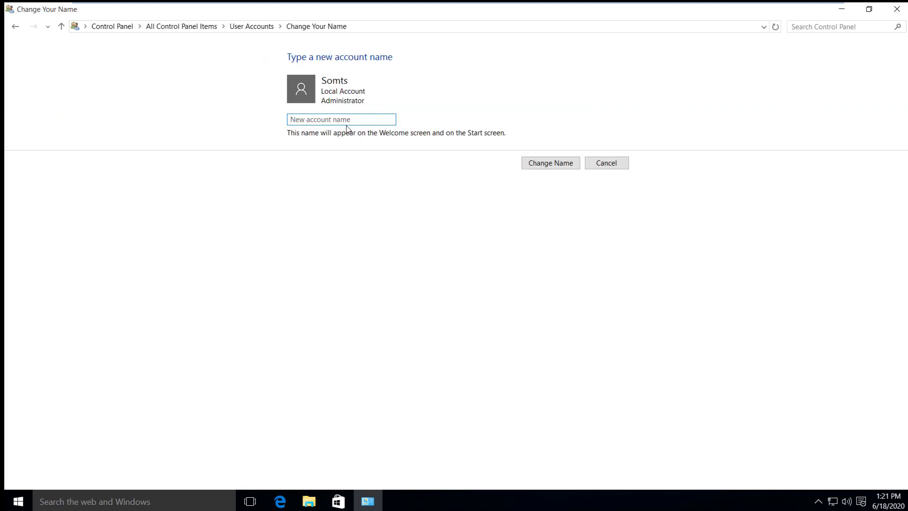
# Cancel the account rename and view the options for managing another account and adding a new user, returning to User Accounts.
pyautogui.click(600, 166)
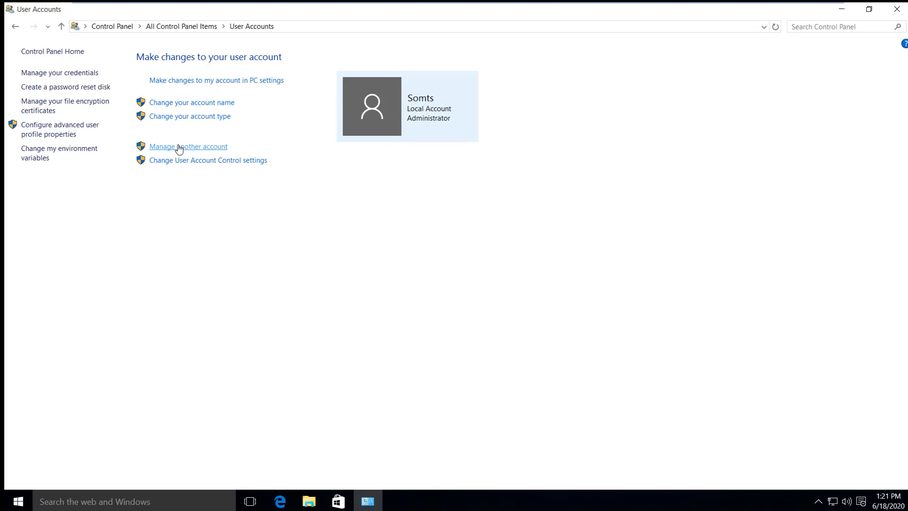
pyautogui.click(210, 147)
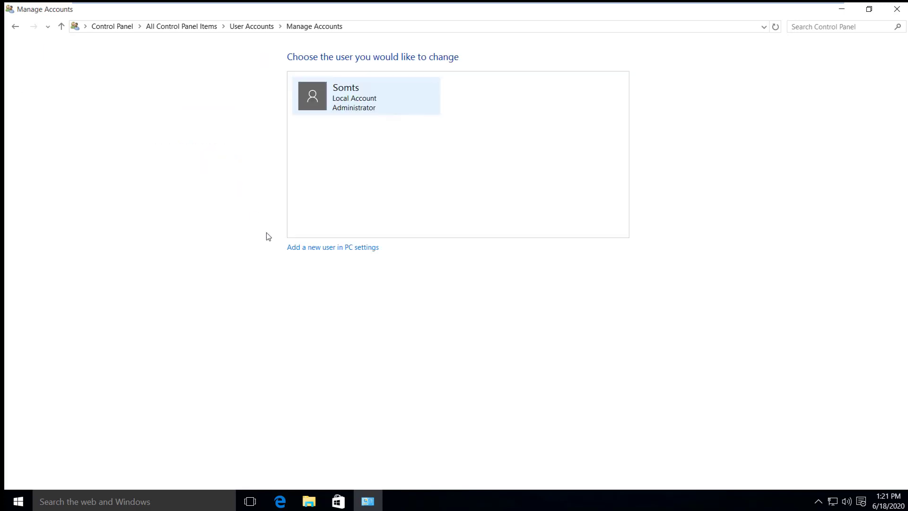
pyautogui.click(332, 248)
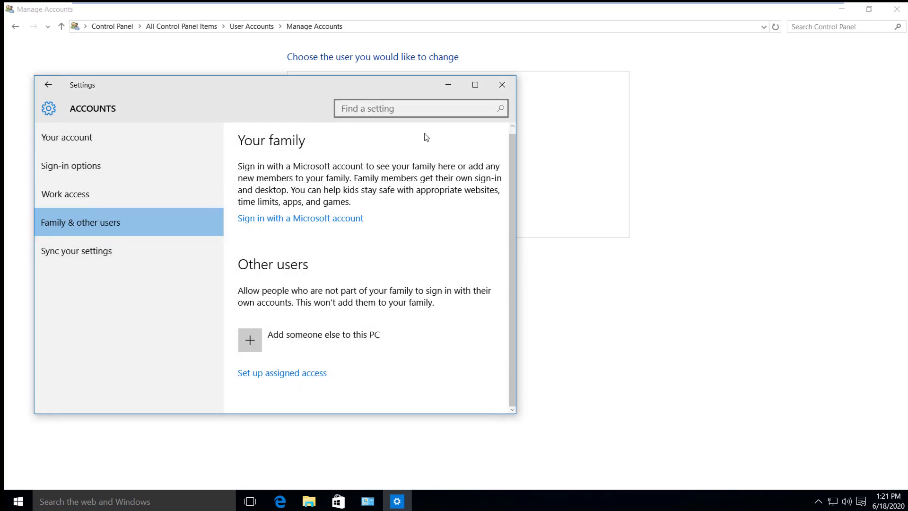
pyautogui.click(502, 85)
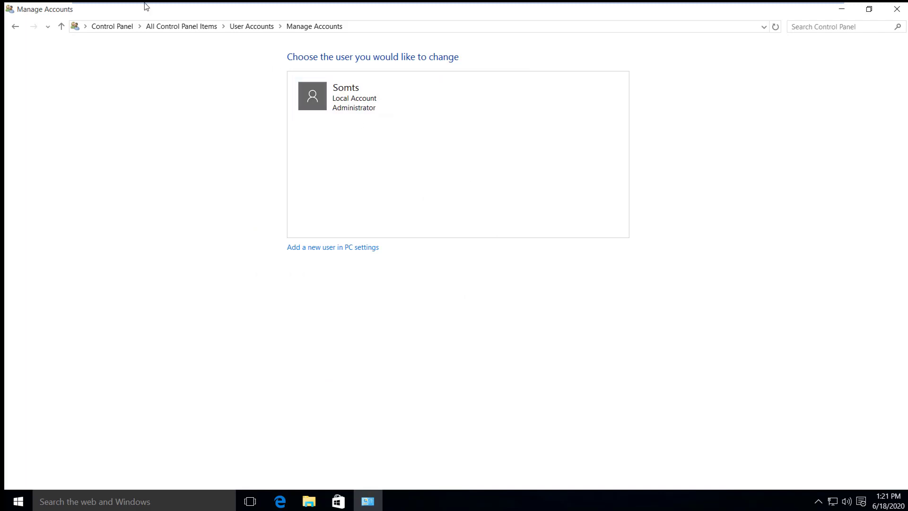
pyautogui.click(16, 27)
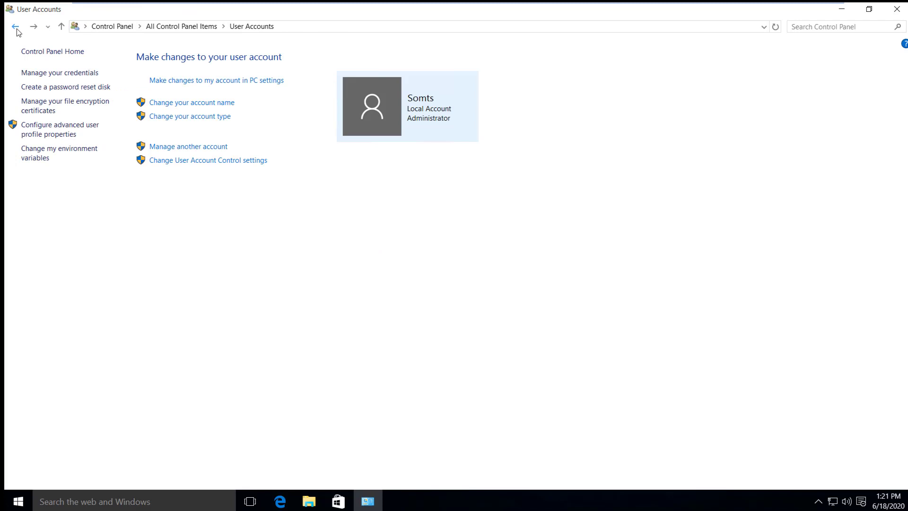
# View the account type options in User Accounts without changing them, and return to All Control Panel Items.
pyautogui.click(17, 28)
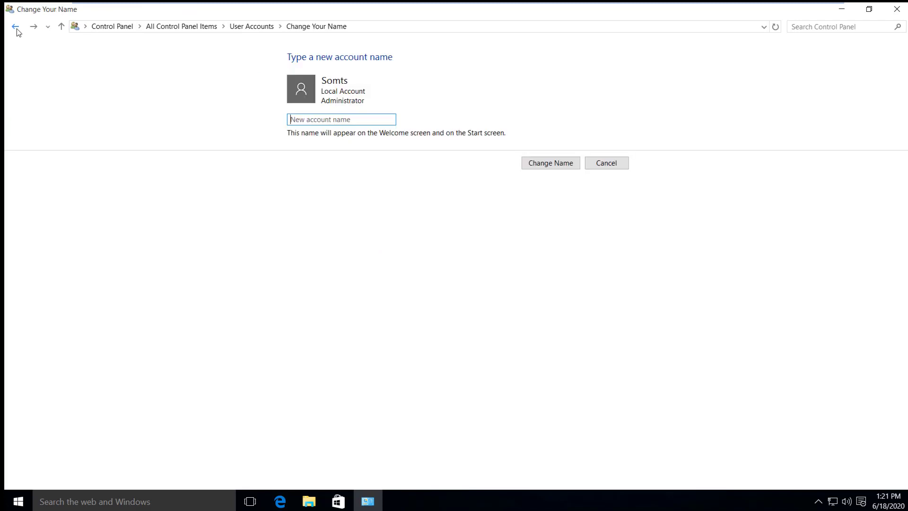
pyautogui.click(16, 28)
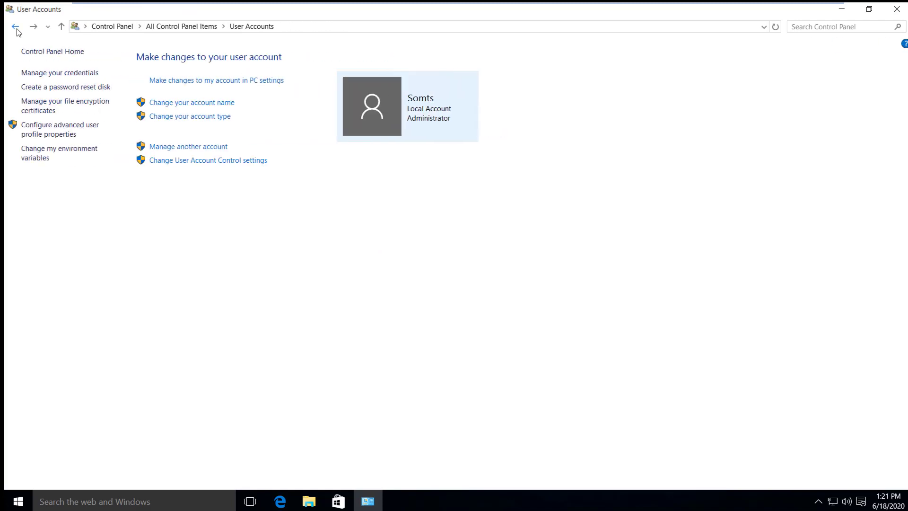
pyautogui.click(175, 119)
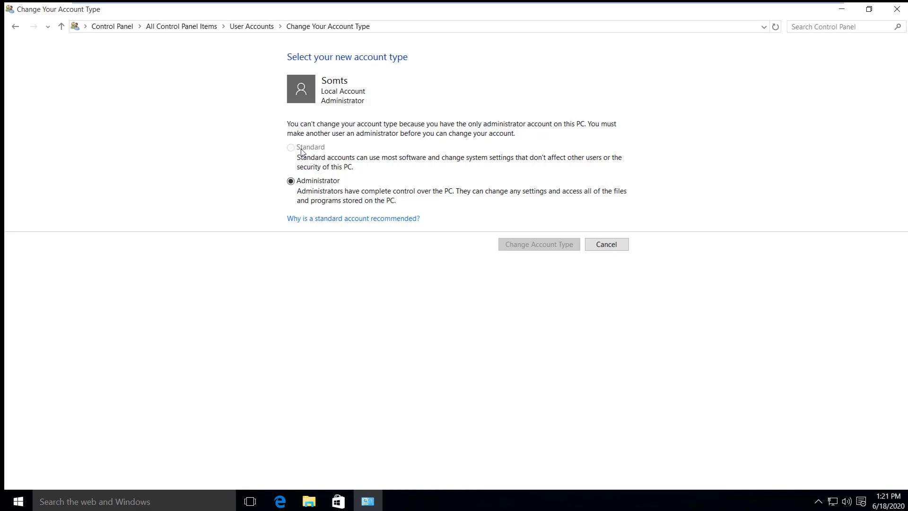
pyautogui.click(14, 27)
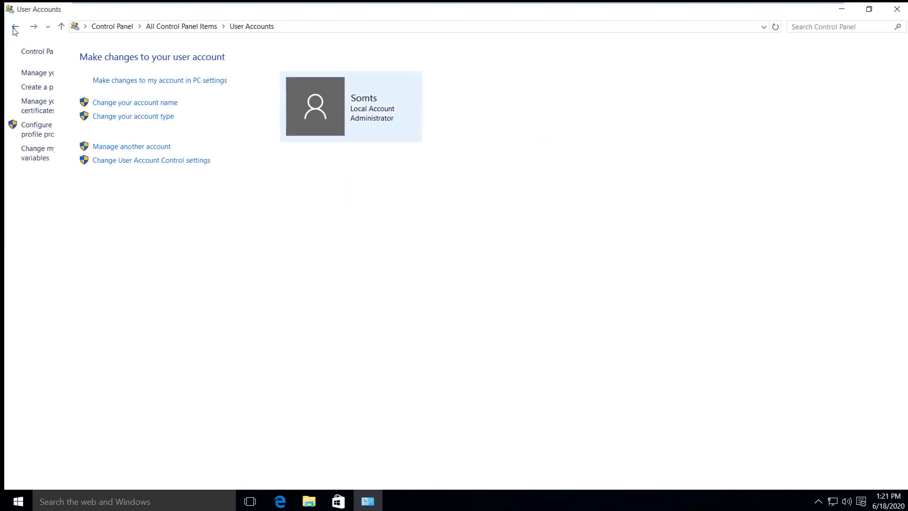
pyautogui.click(14, 28)
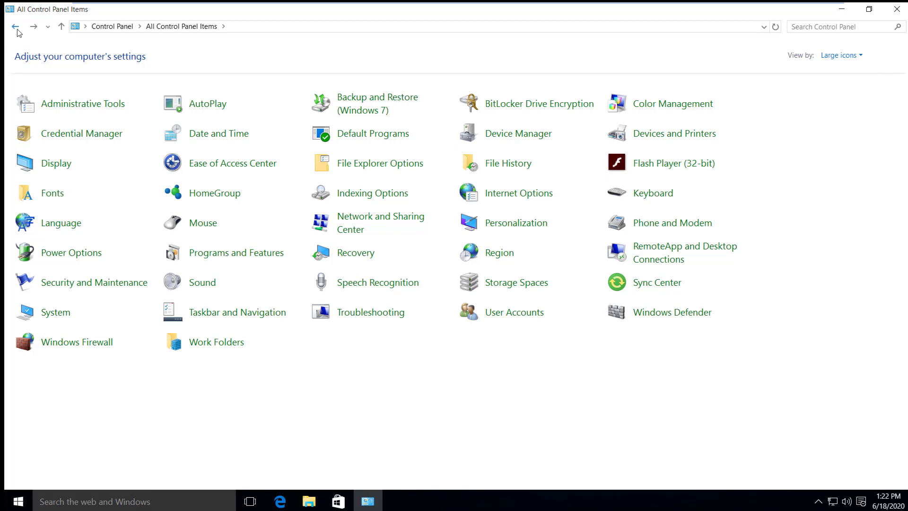
pyautogui.click(16, 27)
pyautogui.click(17, 29)
pyautogui.click(181, 502)
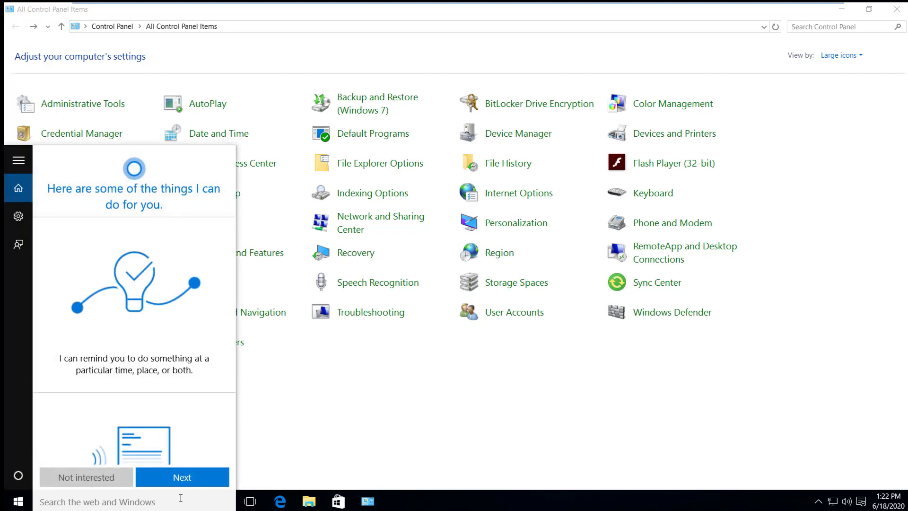
pyautogui.write('cmd')
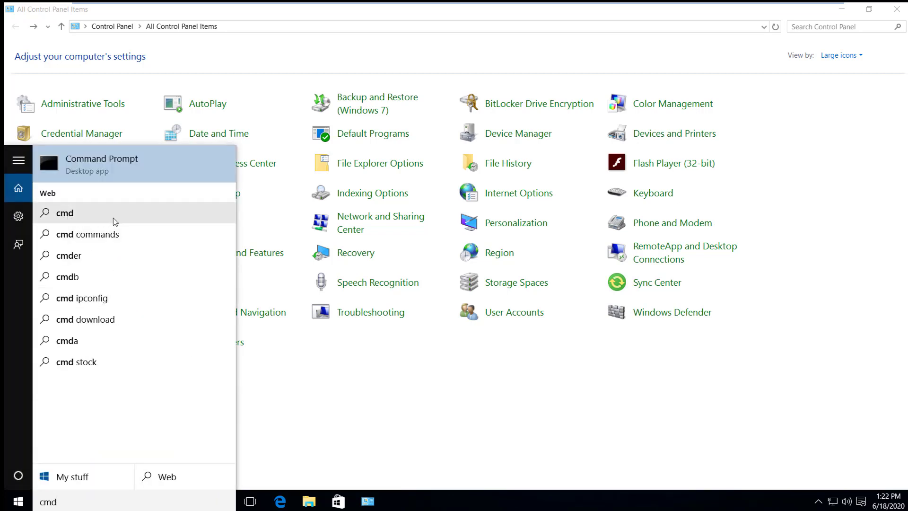
pyautogui.click(70, 218)
pyautogui.press('Escape')
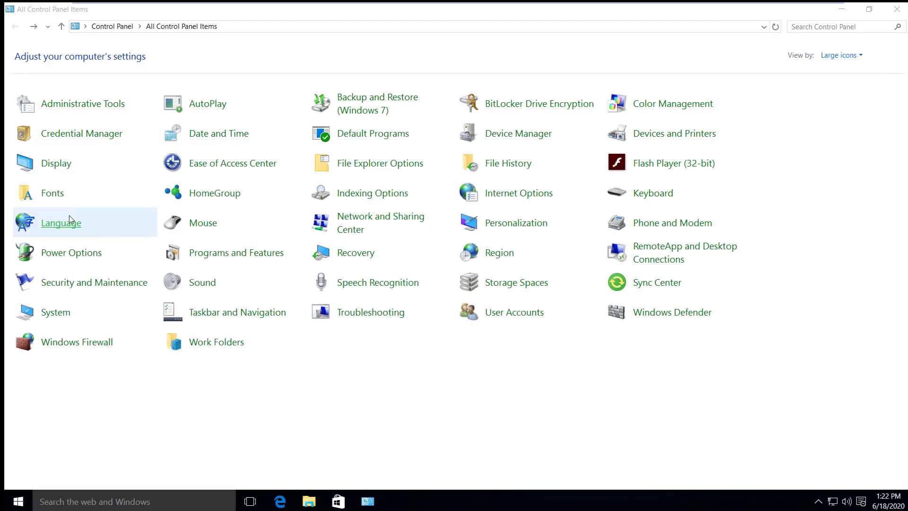
# Search Windows for cmd and open the Command Prompt desktop app.
pyautogui.click(150, 501)
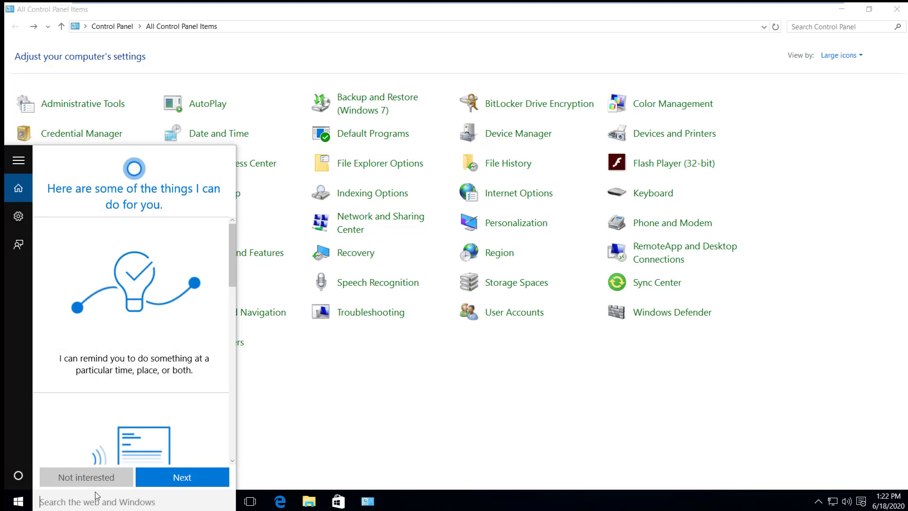
pyautogui.write('cmd')
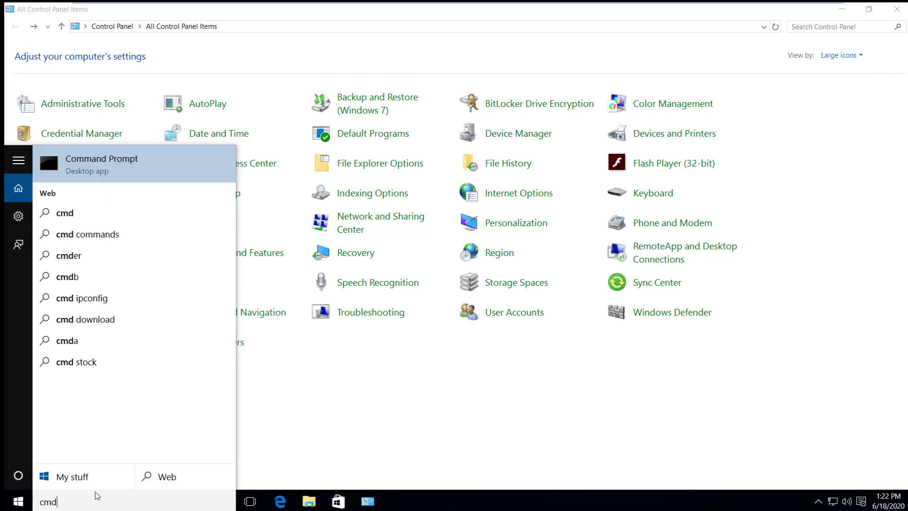
pyautogui.click(113, 161)
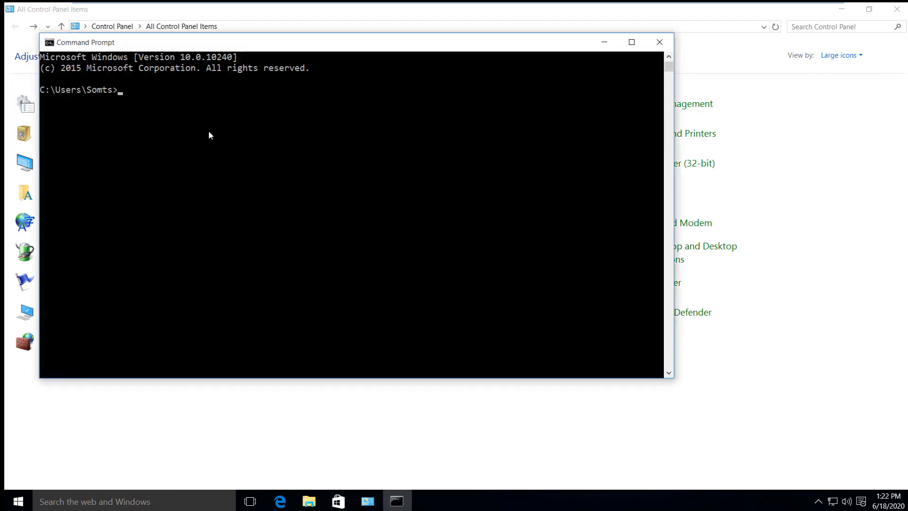
# Run diskpart from the Command Prompt to start the disk partitioning utility in its own window.
pyautogui.click(217, 125)
pyautogui.write('disl')
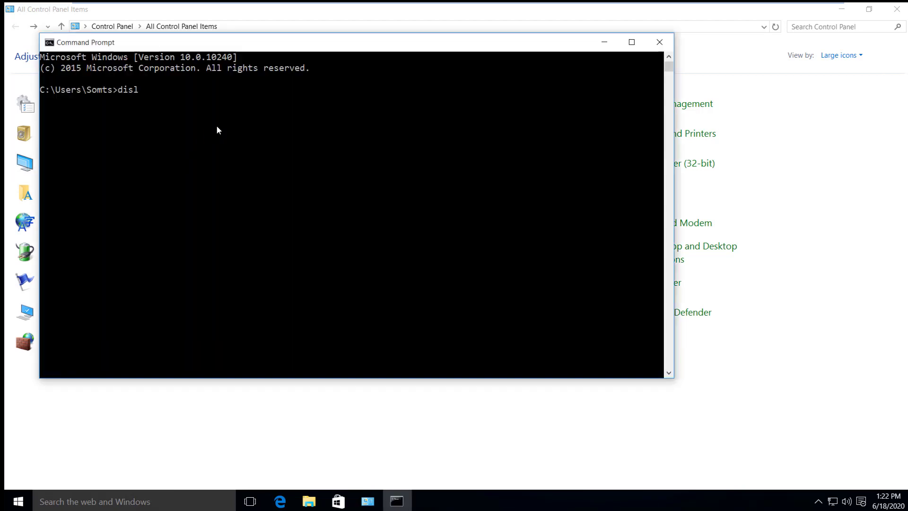
pyautogui.press('BackSpace')
pyautogui.write('kpart')
pyautogui.press('Return')
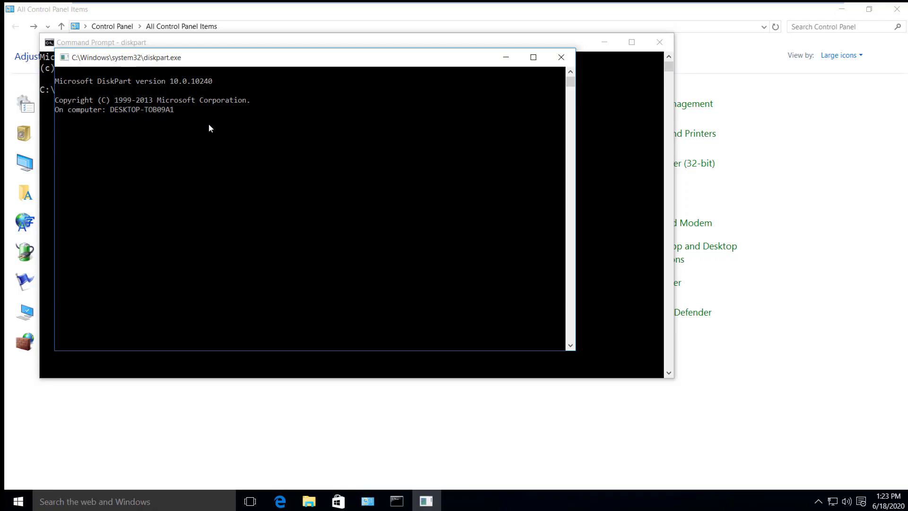
pyautogui.click(206, 119)
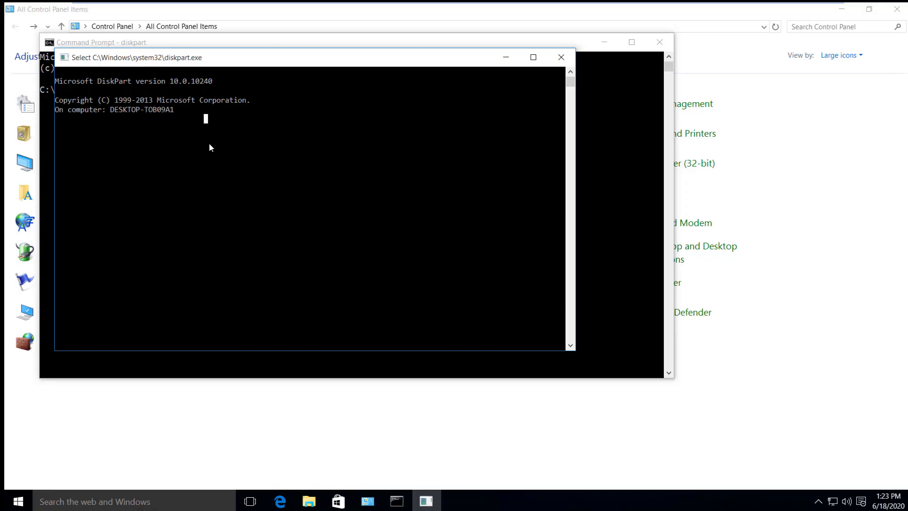
pyautogui.press('Escape')
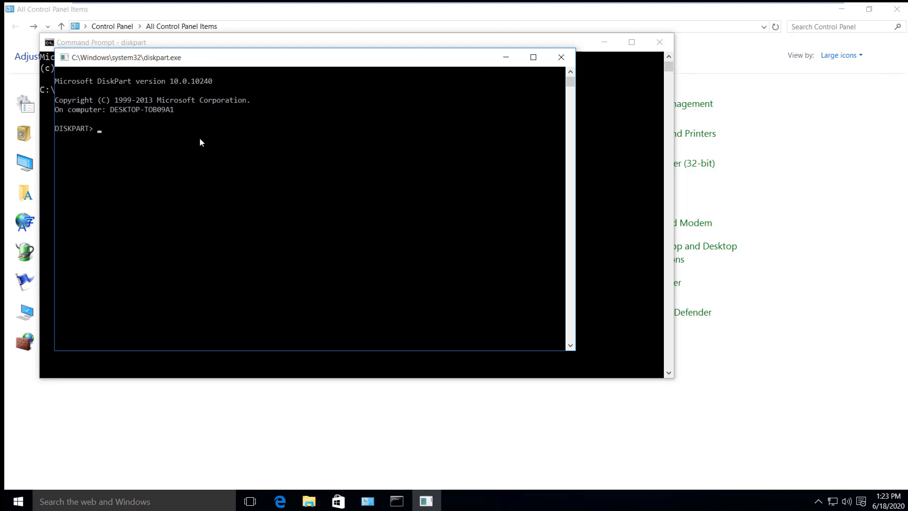
# Run list disk in DiskPart to view the computer's disks, and close the DiskPart window.
pyautogui.write('list disk')
pyautogui.press('Return')
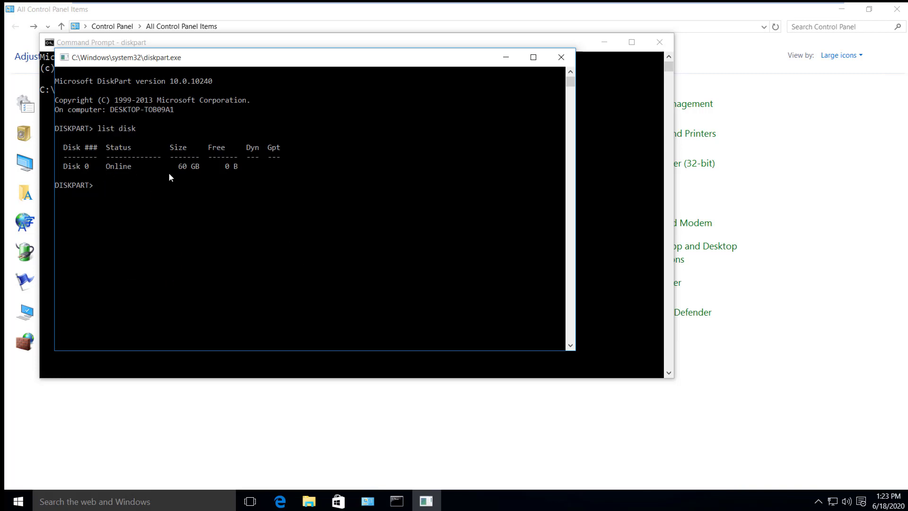
pyautogui.click(561, 58)
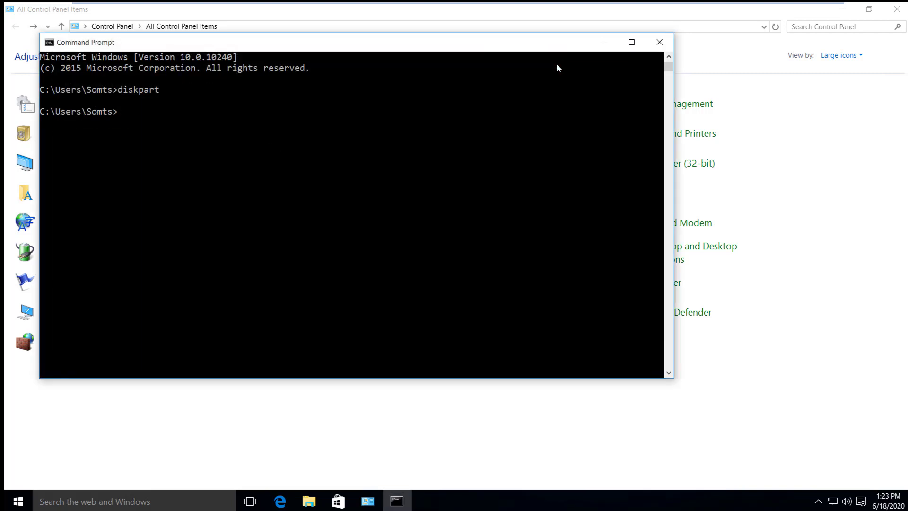